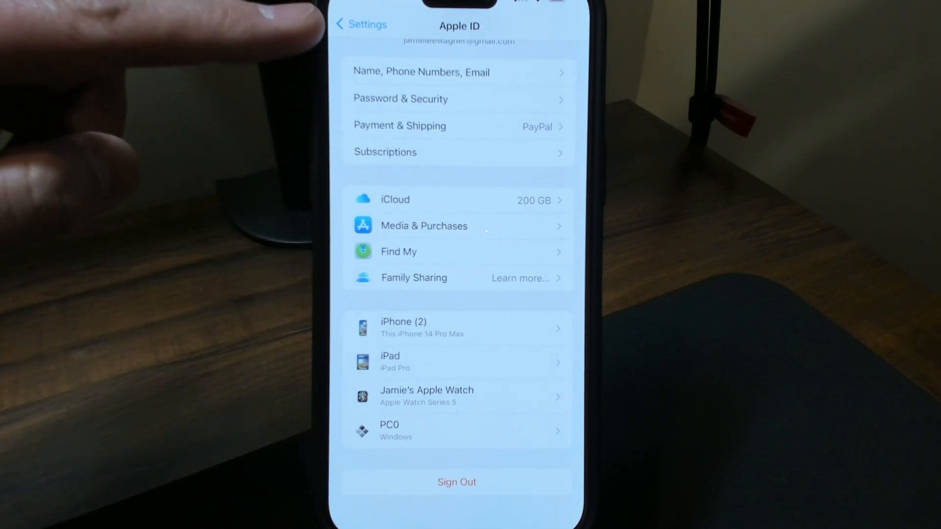
- Navigate from Settings through General to the About page listing the name iPhone (2)
left_click(360, 25)
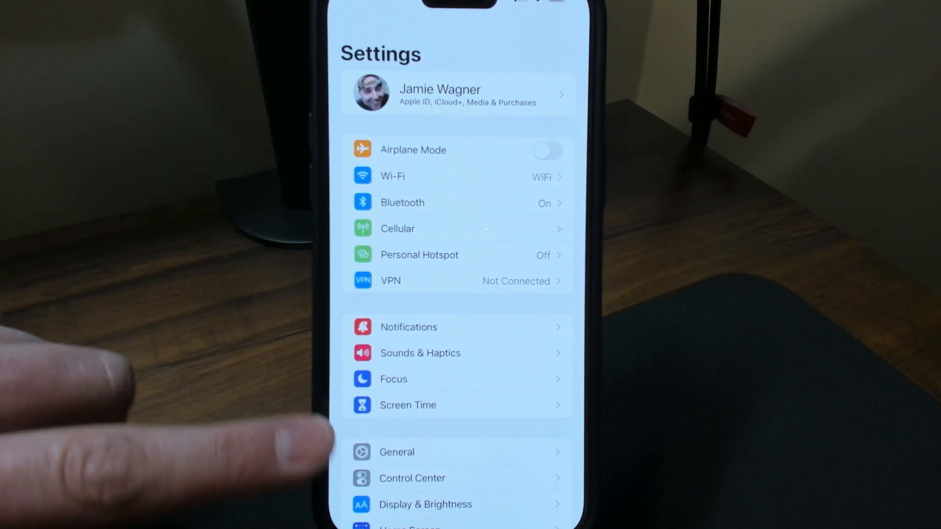
left_click(397, 451)
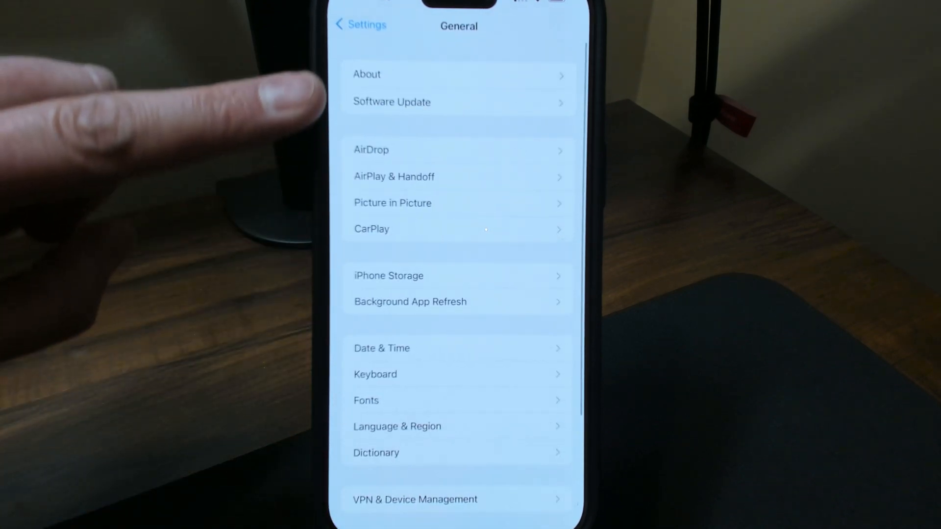
left_click(367, 73)
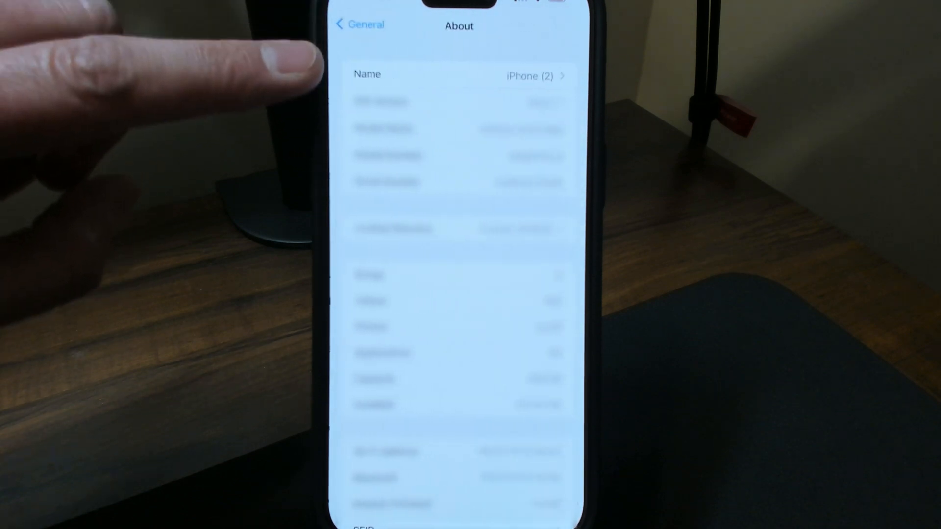
- Edit the device name, deleting "(2)" so it reads "iPhone", and confirm it
left_click(367, 73)
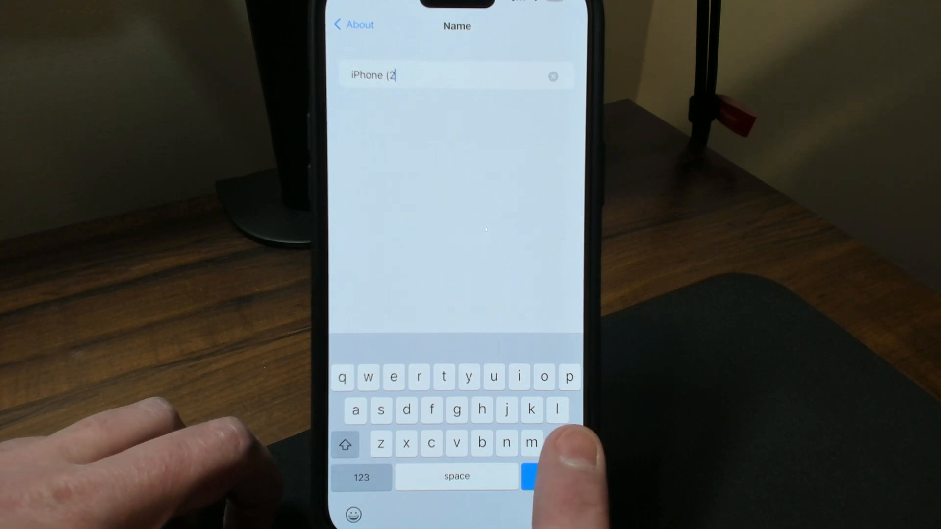
key("BackSpace")
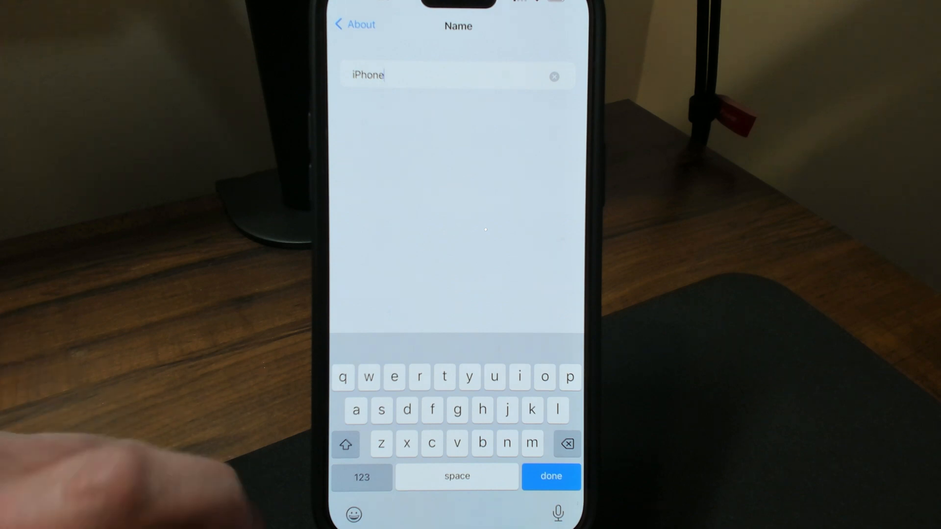
left_click(551, 476)
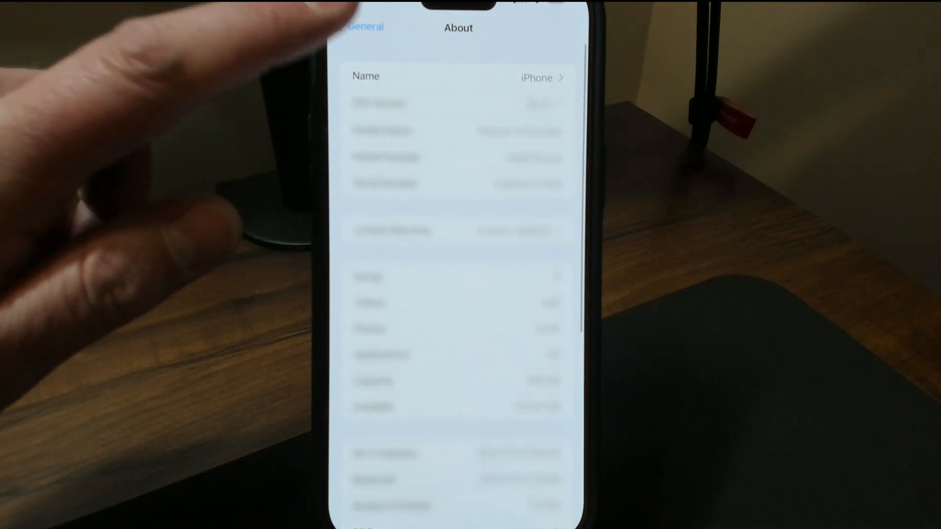
- Return to the main Settings list and reopen the Apple ID account page with its device list
left_click(359, 26)
left_click(361, 26)
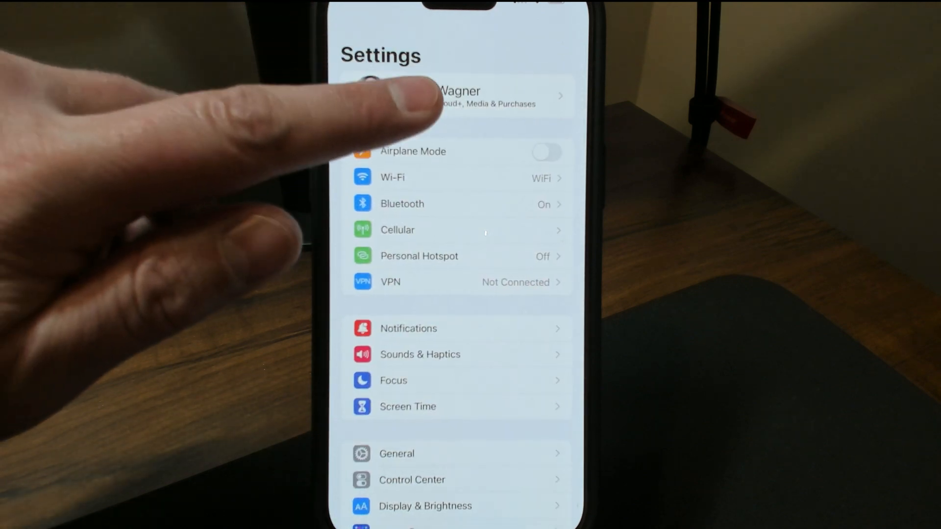
left_click(416, 92)
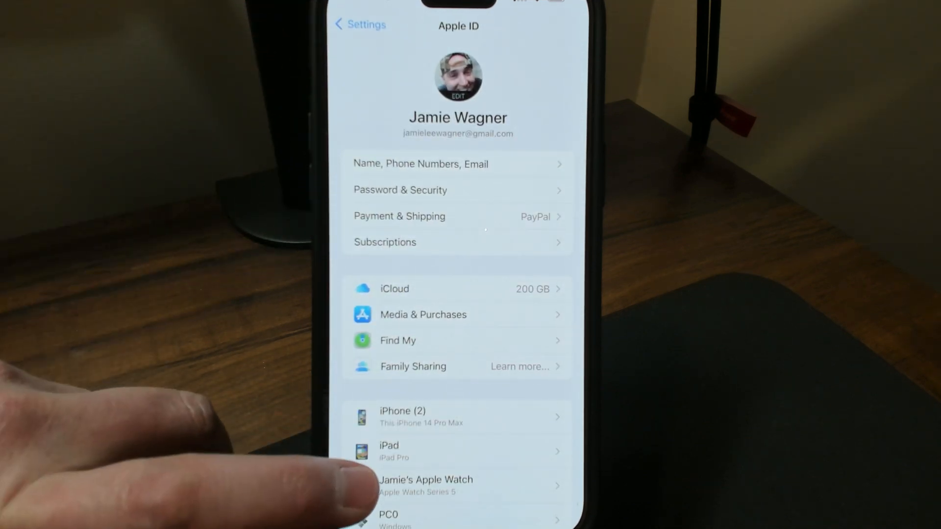
scroll(456, 294, "down", 3)
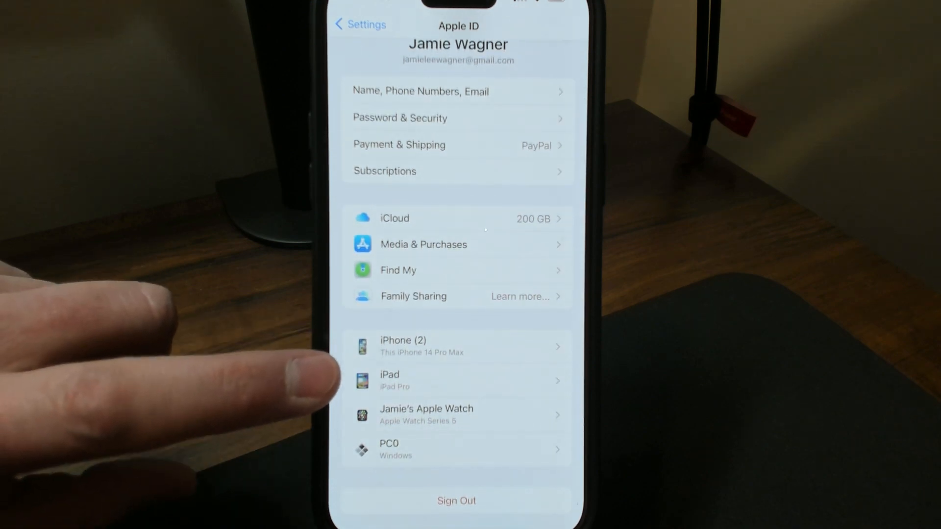
scroll(456, 294, "down", 1)
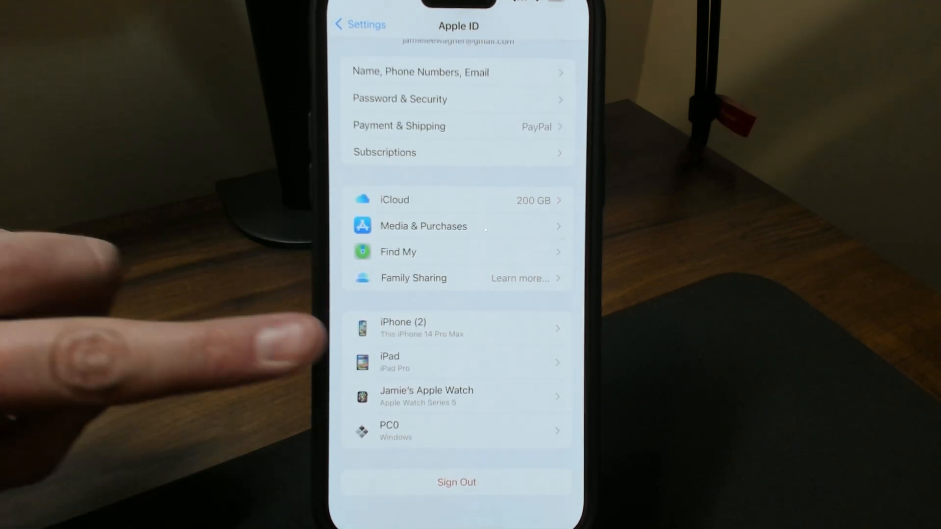